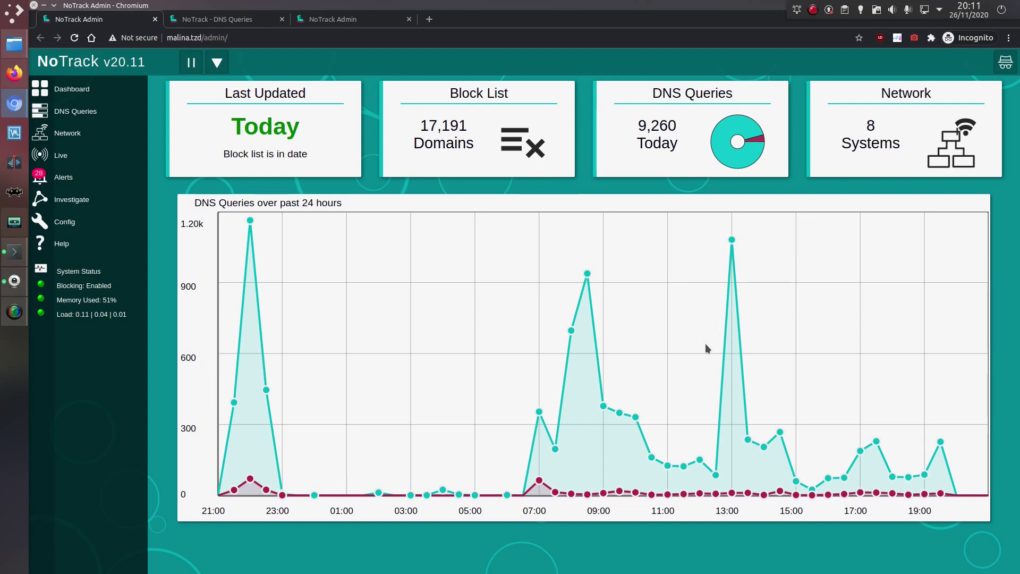
# Step: Look over the DNS Queries page, then open the Alerts page in a new tab
pyautogui.click(217, 28)
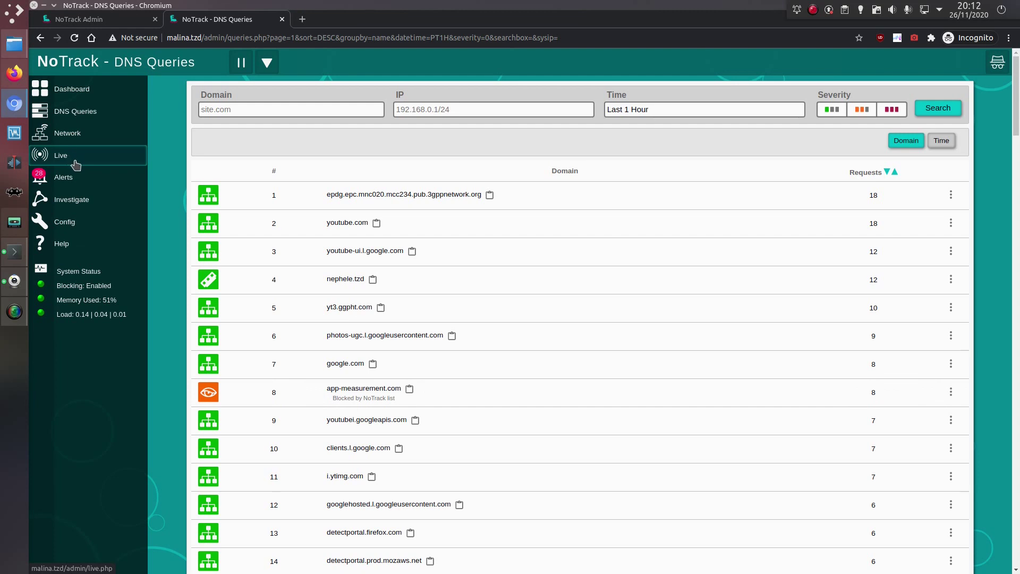
pyautogui.middleClick(78, 178)
pyautogui.click(327, 24)
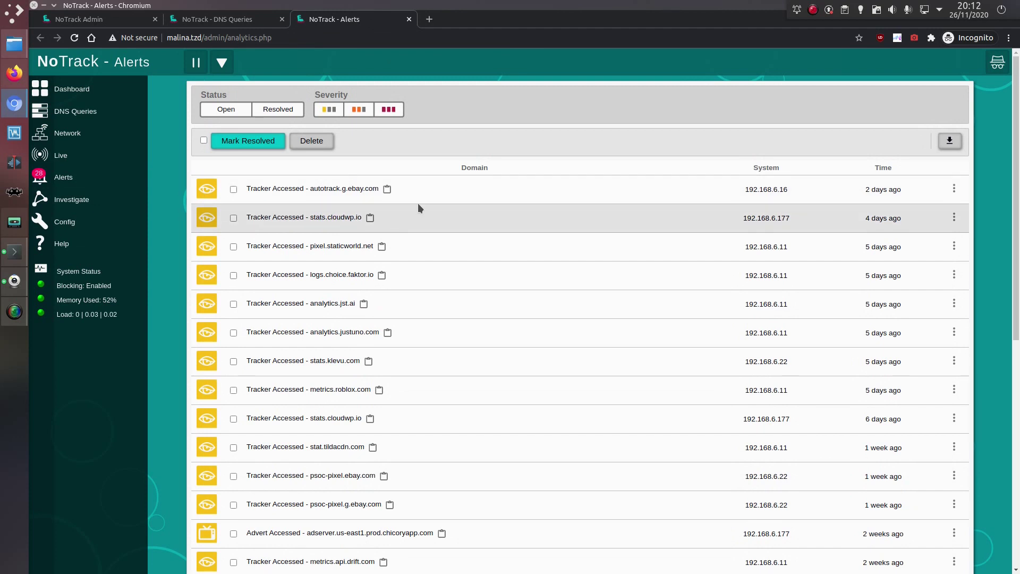
# Step: Preview blocking options for the autotrack.g.ebay.com alert, cancel them, and open Config in a new tab
pyautogui.click(954, 189)
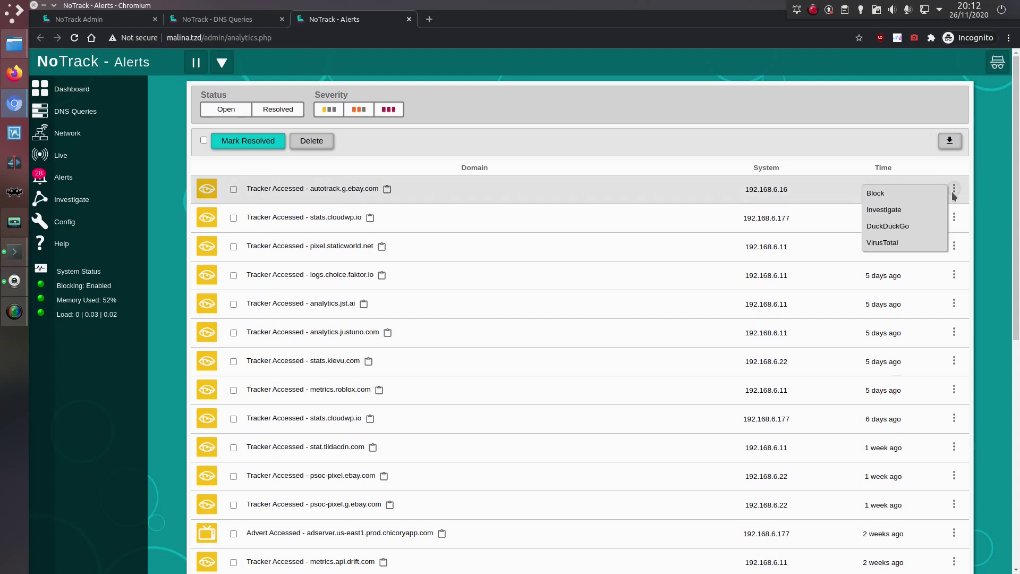
pyautogui.click(894, 194)
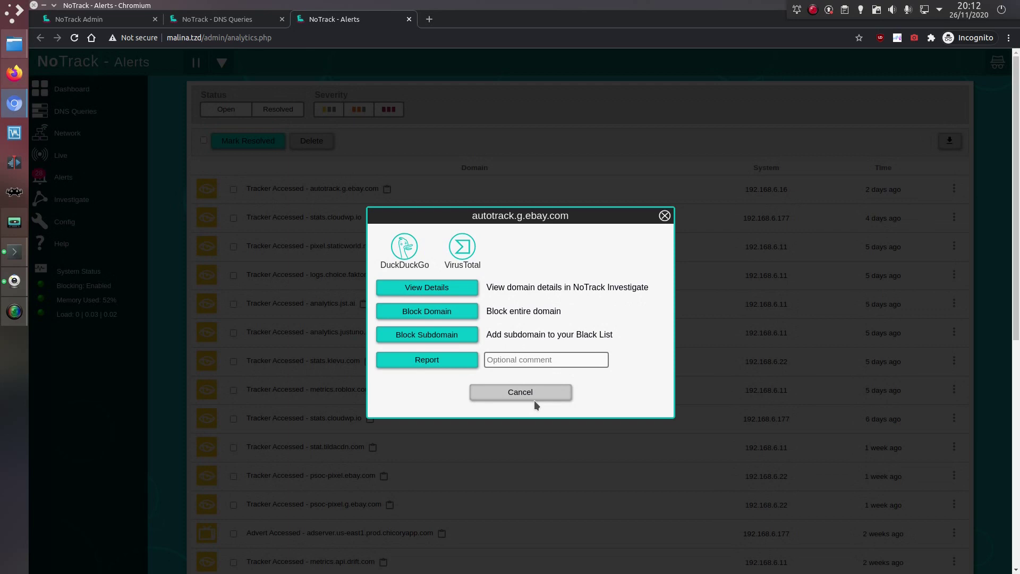
pyautogui.click(515, 394)
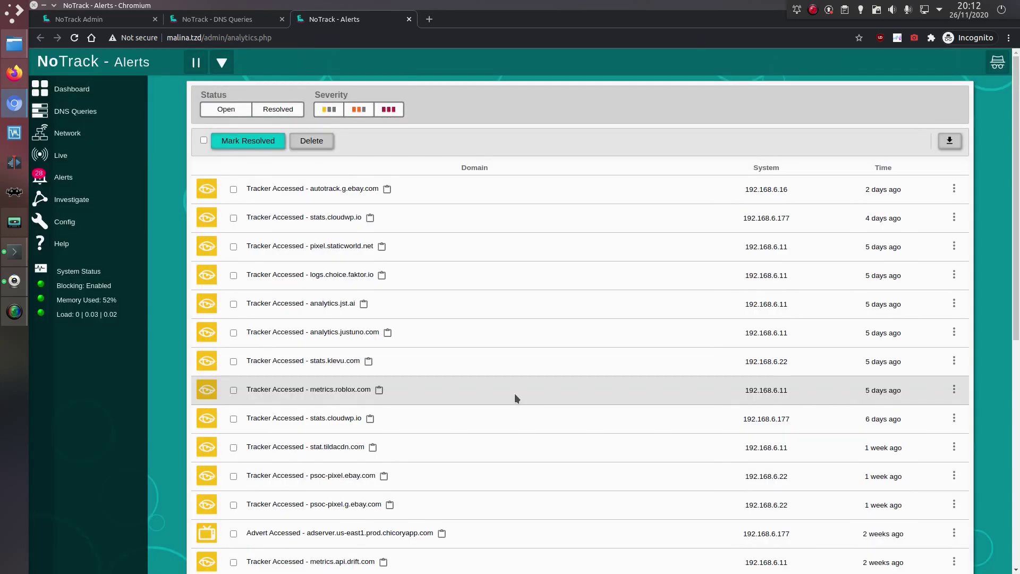
pyautogui.middleClick(82, 227)
# Step: Show the Tracking block lists and open the Quantum Privacy list's home page in a new tab
pyautogui.click(452, 24)
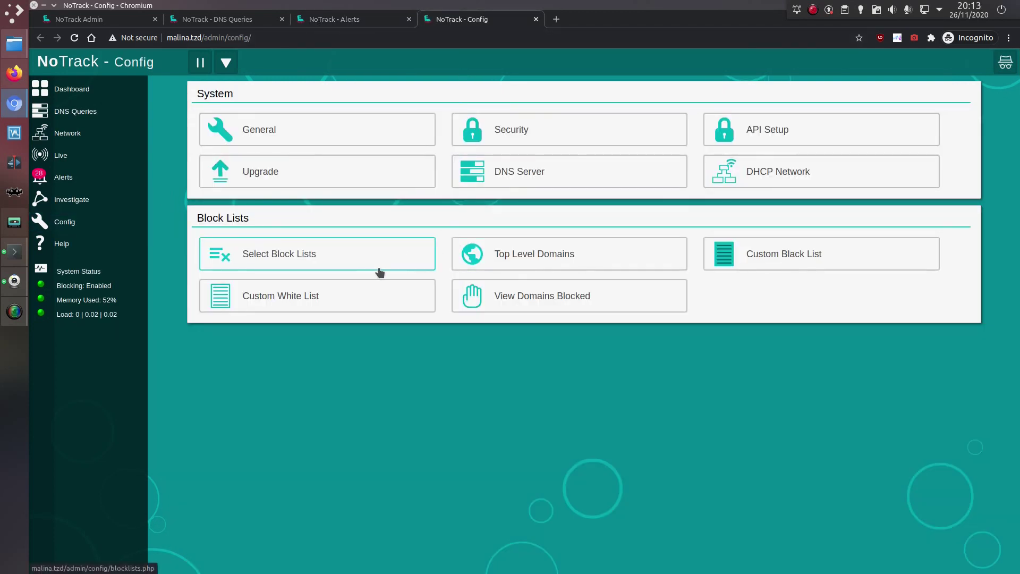
pyautogui.click(296, 258)
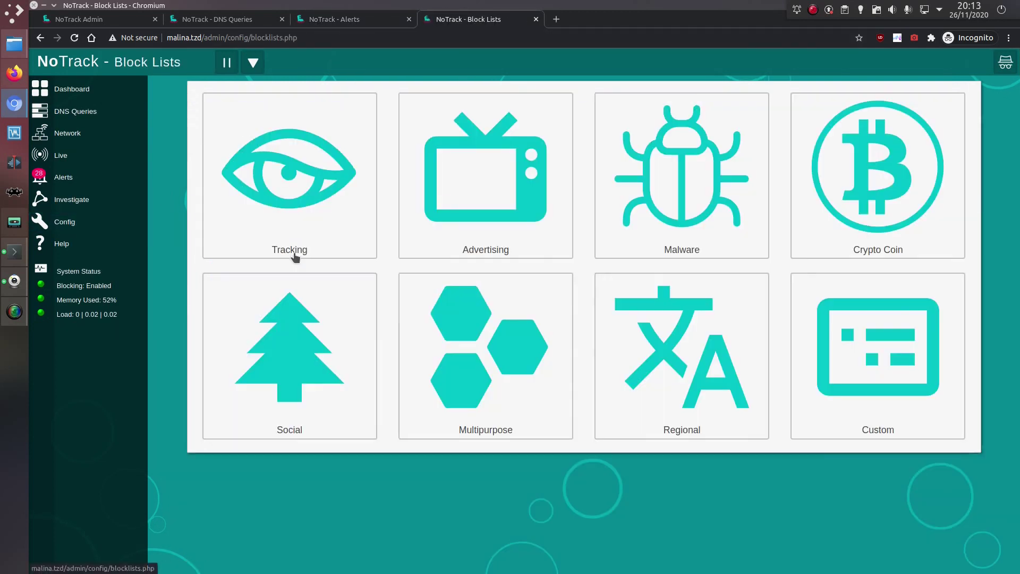
pyautogui.click(320, 227)
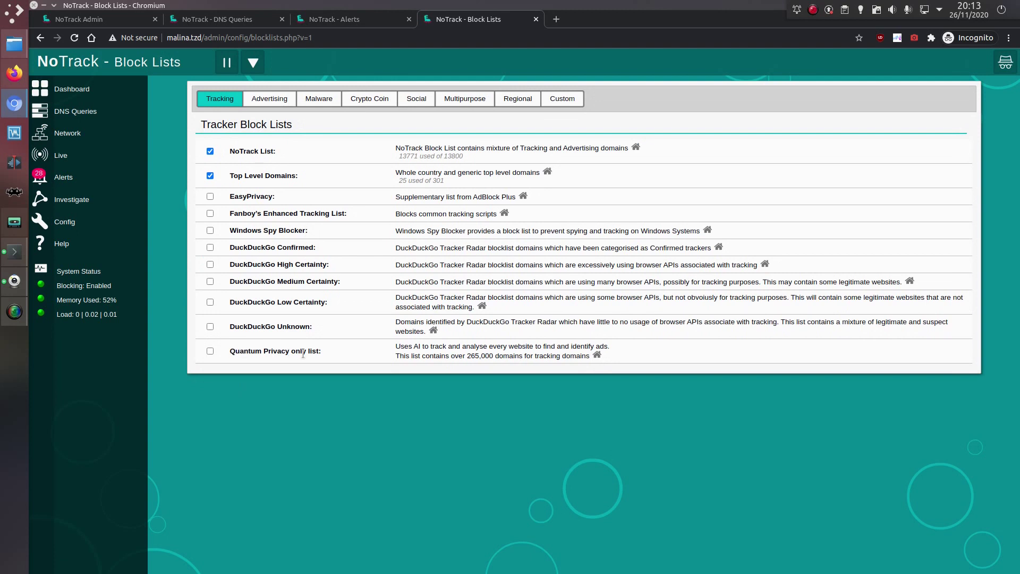
pyautogui.middleClick(597, 361)
# Step: Read the Quantum Ad-List README, highlighting its hosts-file sentence, then open Individual lists in a new tab
pyautogui.click(599, 24)
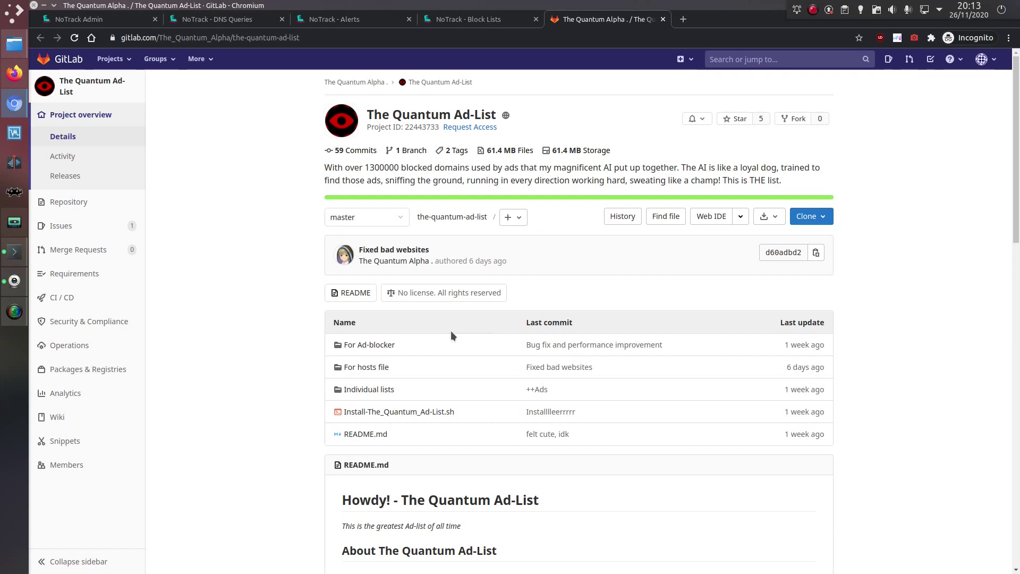
pyautogui.scroll(-3, 450, 335)
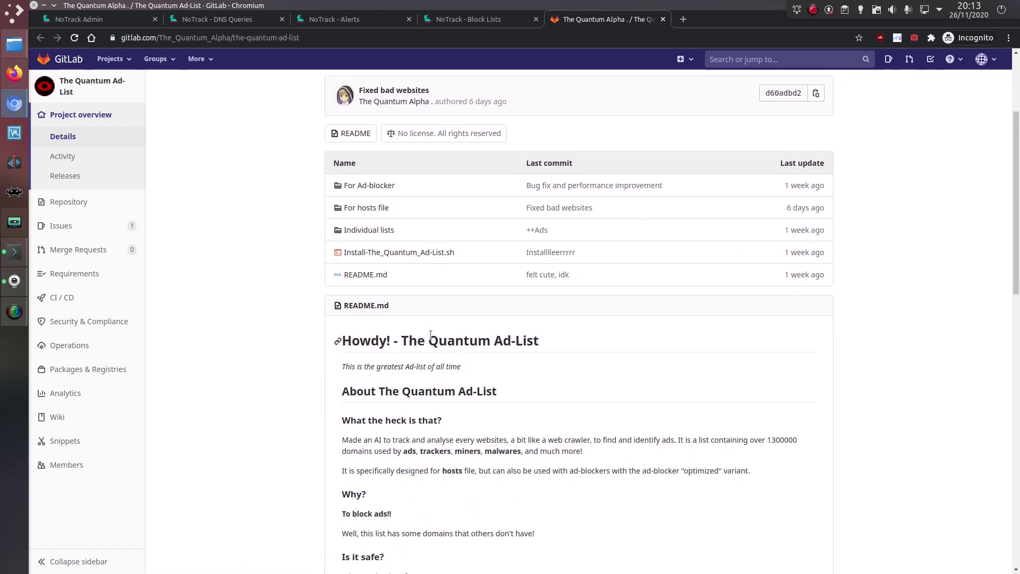
pyautogui.scroll(-2, 430, 334)
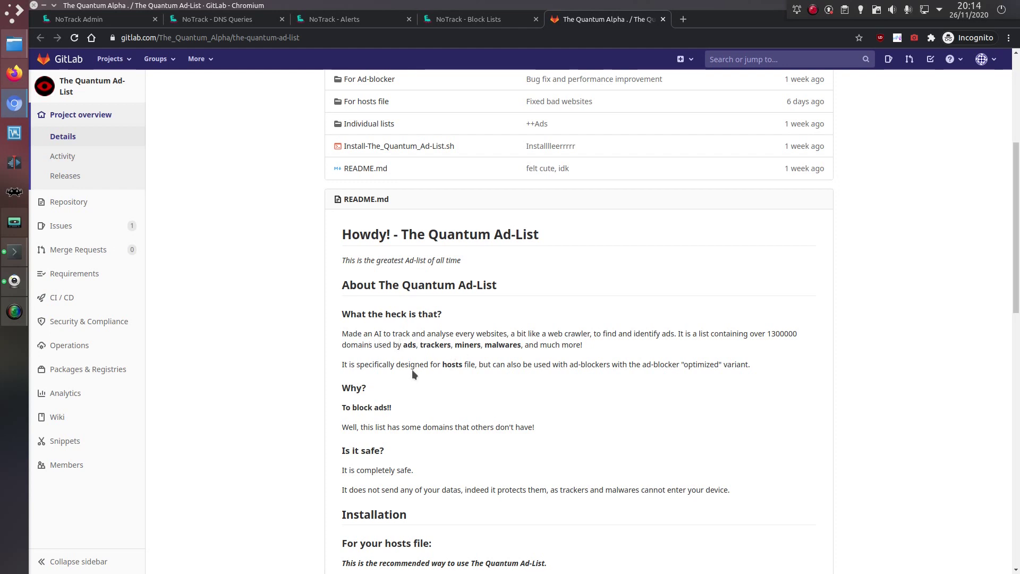
pyautogui.moveTo(378, 364); pyautogui.dragTo(479, 365)
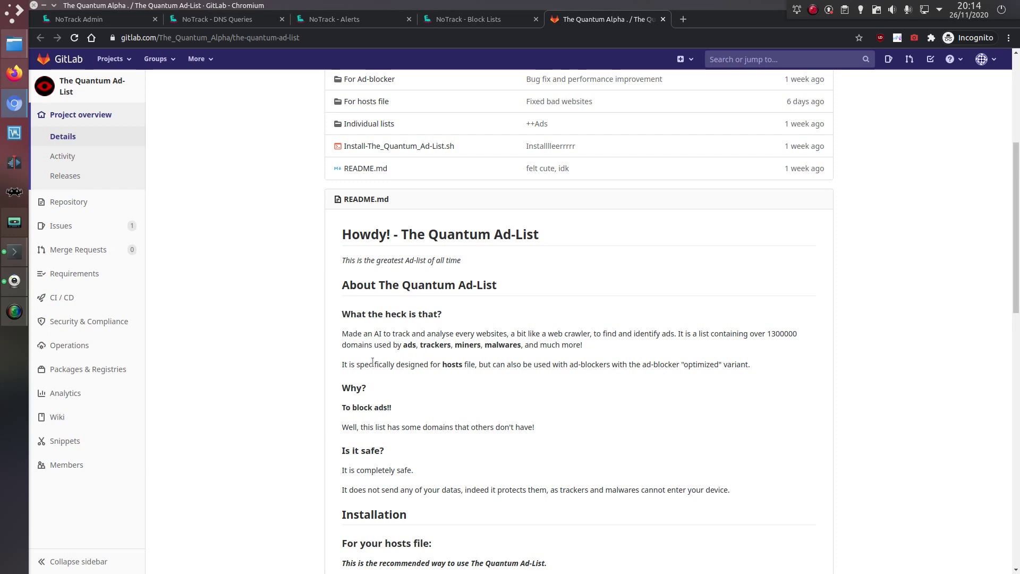
pyautogui.click(492, 382)
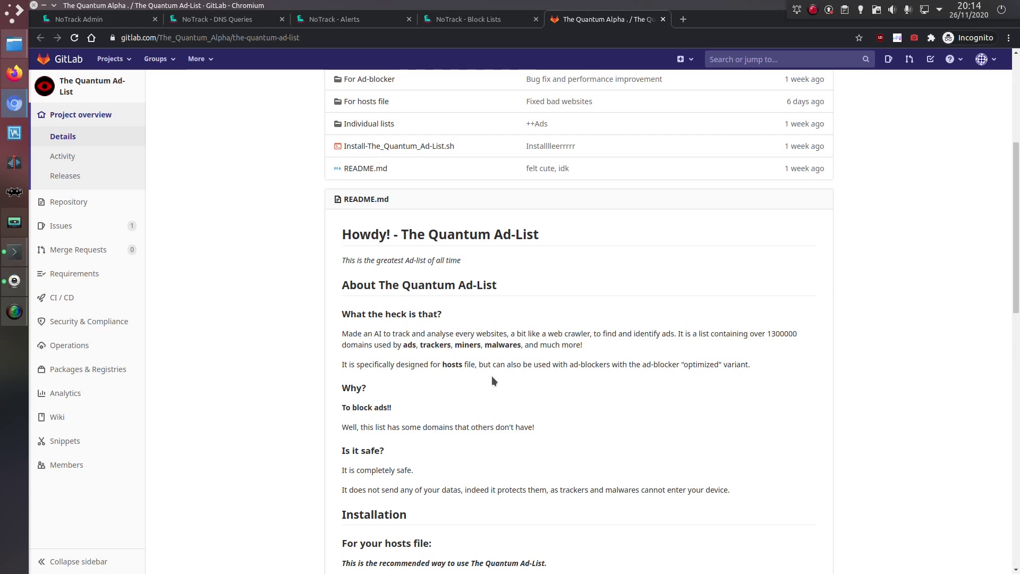
pyautogui.scroll(2, 483, 379)
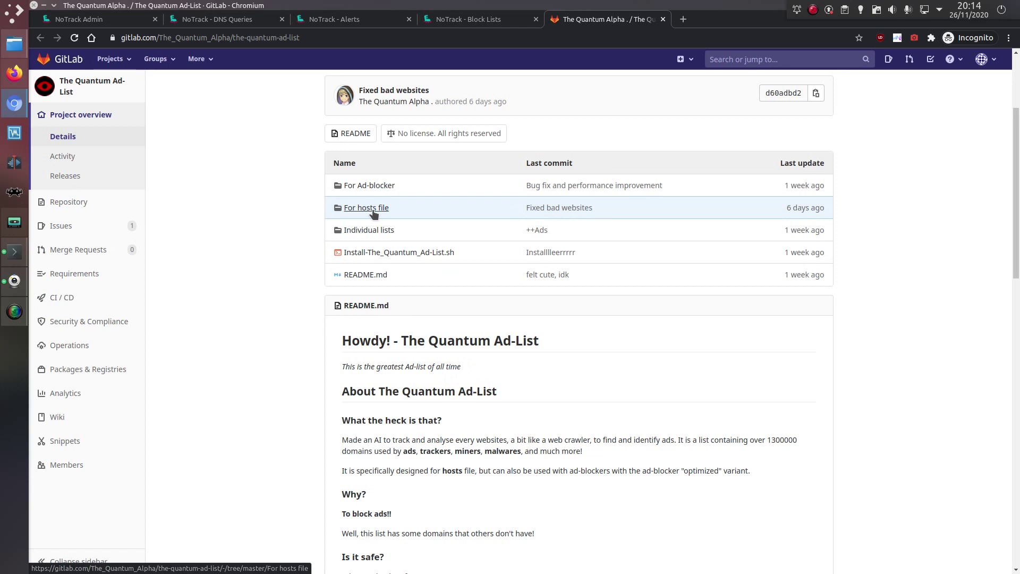
pyautogui.middleClick(372, 230)
# Step: Open The_Quantum_Simply-ads-list.txt from Individual lists and load its raw contents anyway
pyautogui.hotkey('ctrl', 'Tab')
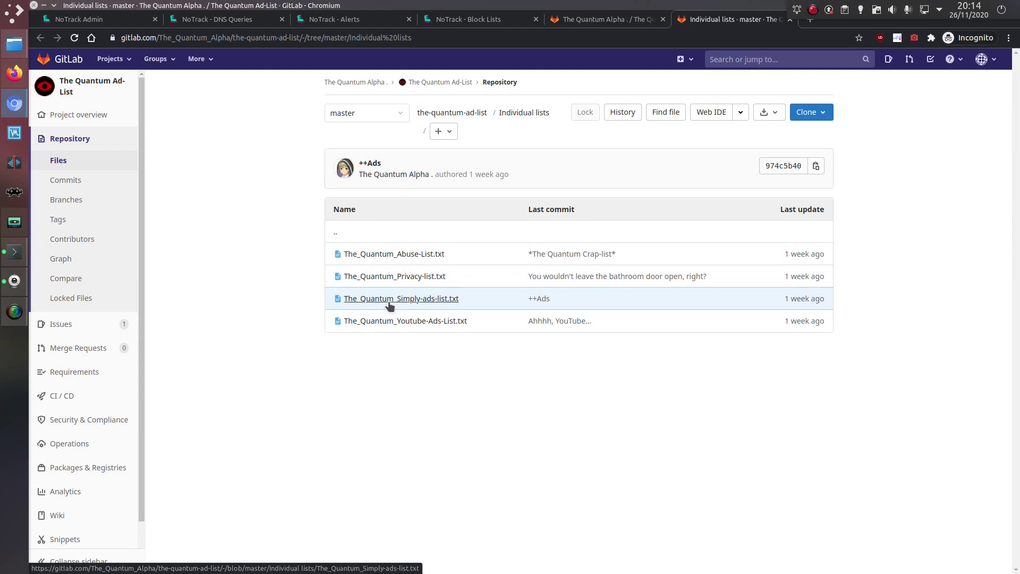
pyautogui.click(392, 299)
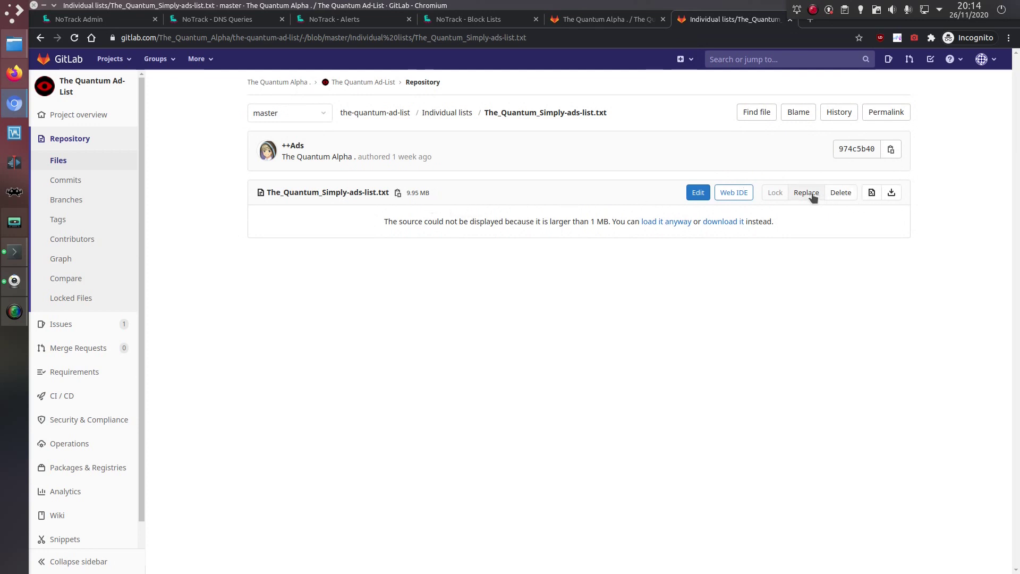
pyautogui.click(718, 223)
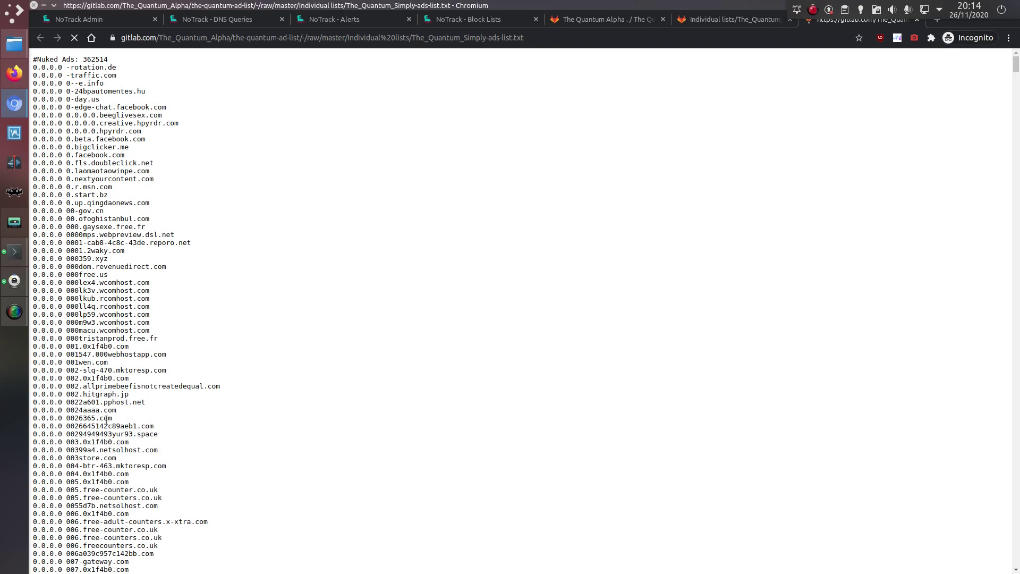
# Step: Scroll the raw ad list and highlight a few wcomhost.com entries
pyautogui.scroll(-2, 117, 449)
pyautogui.scroll(-2, 135, 462)
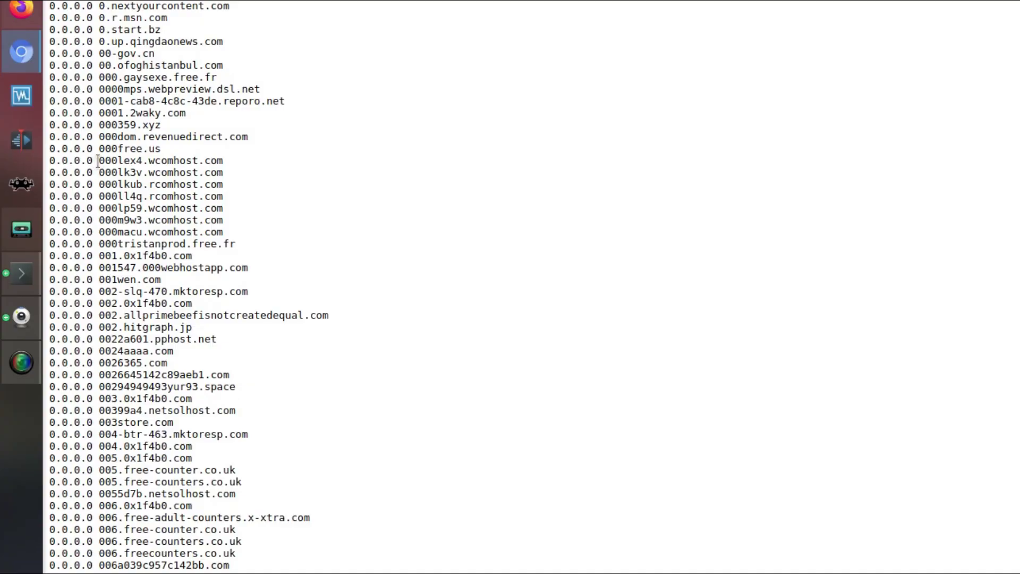
pyautogui.moveTo(98, 160); pyautogui.dragTo(219, 173)
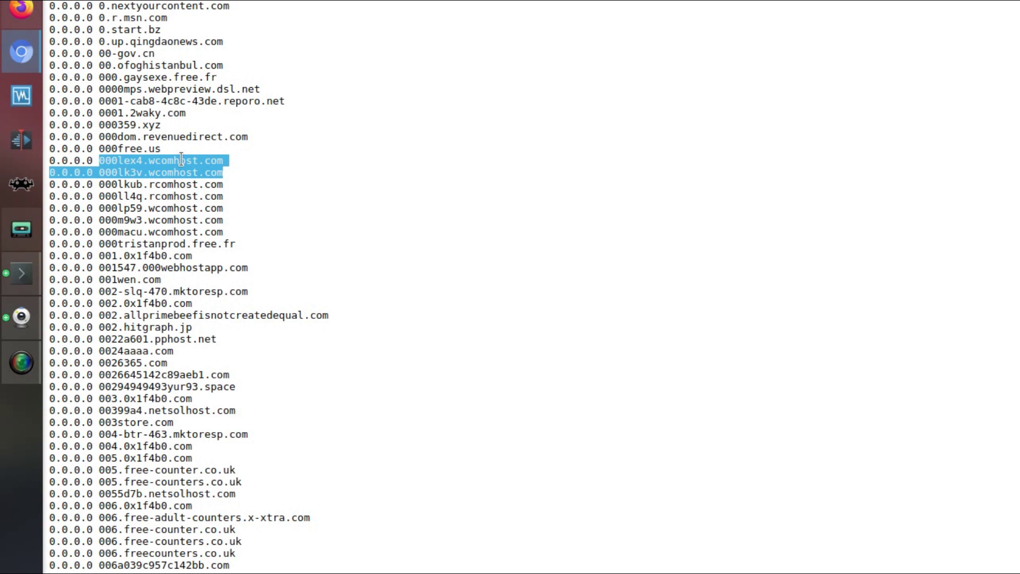
pyautogui.moveTo(148, 160); pyautogui.dragTo(223, 161)
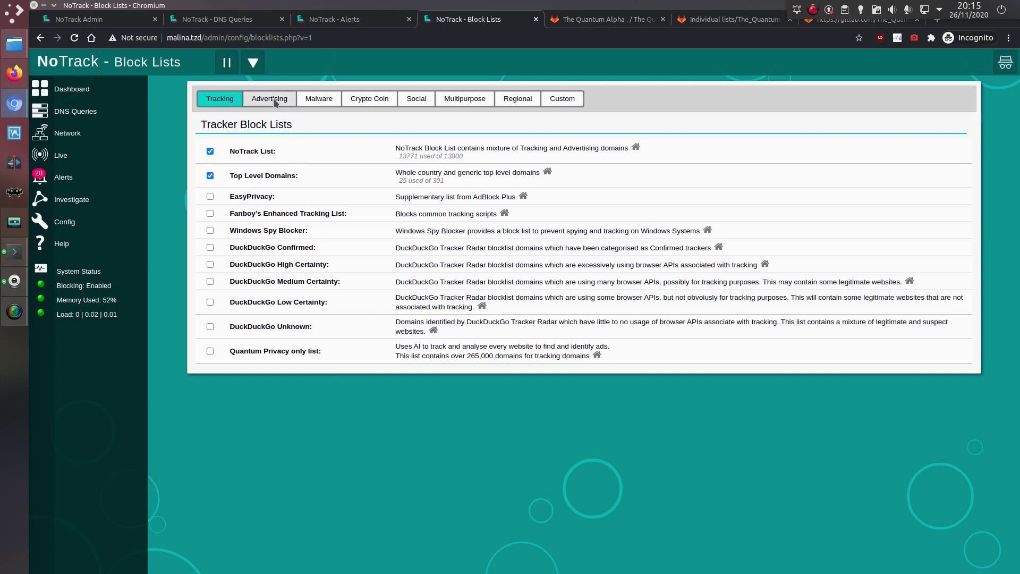
# Step: Move from the Advertising block lists to the Malware block lists
pyautogui.click(275, 103)
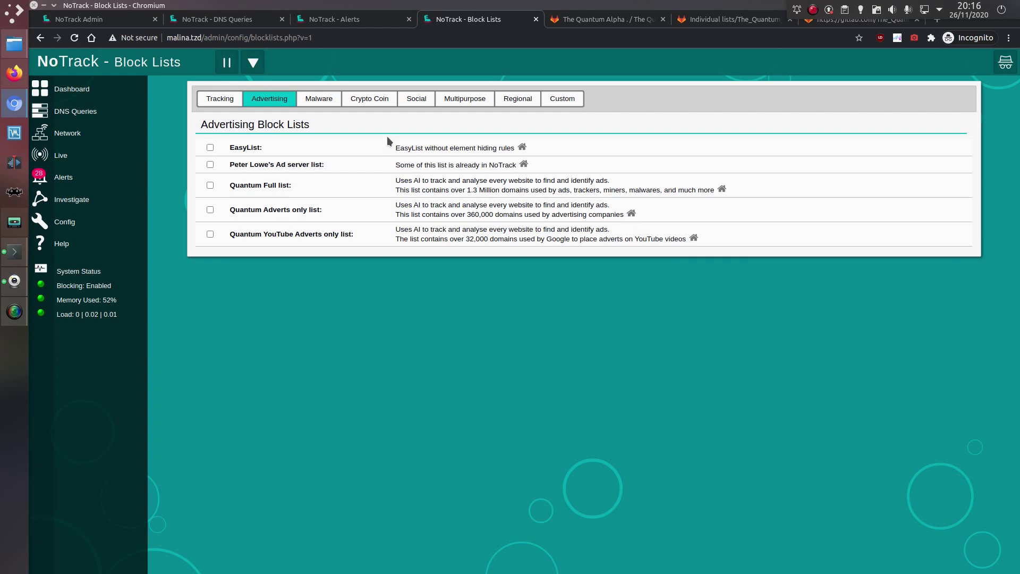
pyautogui.click(327, 100)
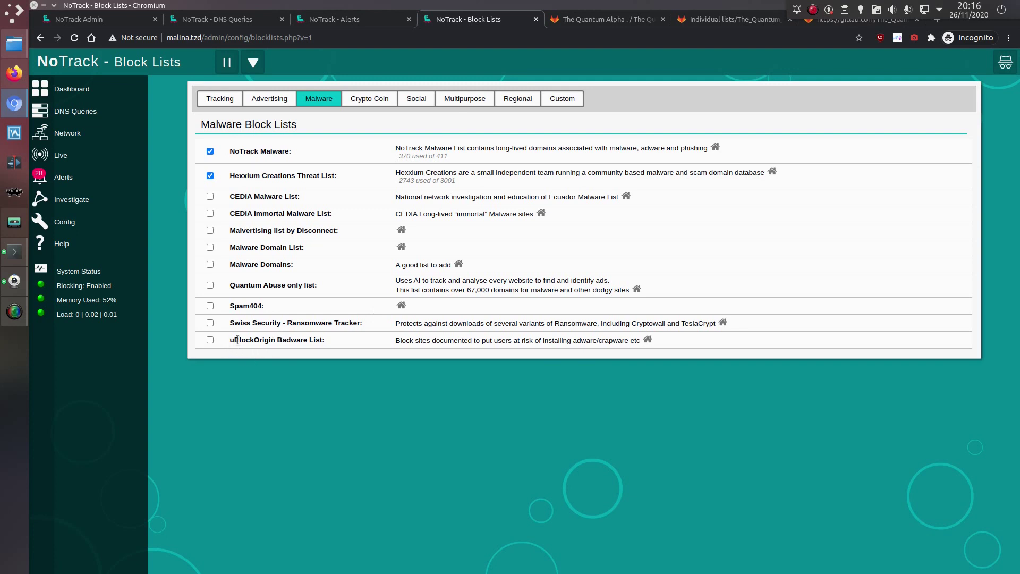
pyautogui.middleClick(649, 340)
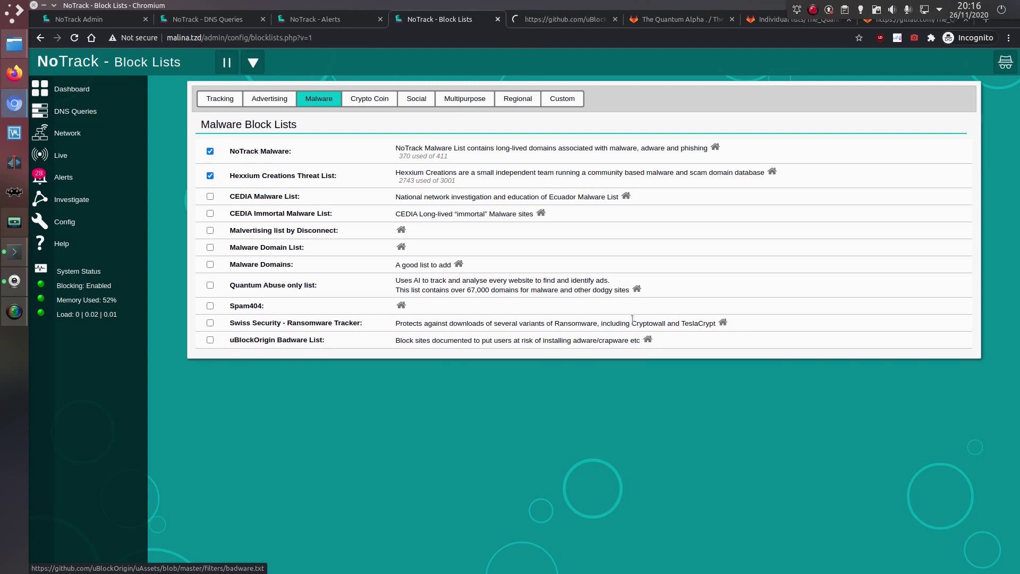
pyautogui.click(587, 20)
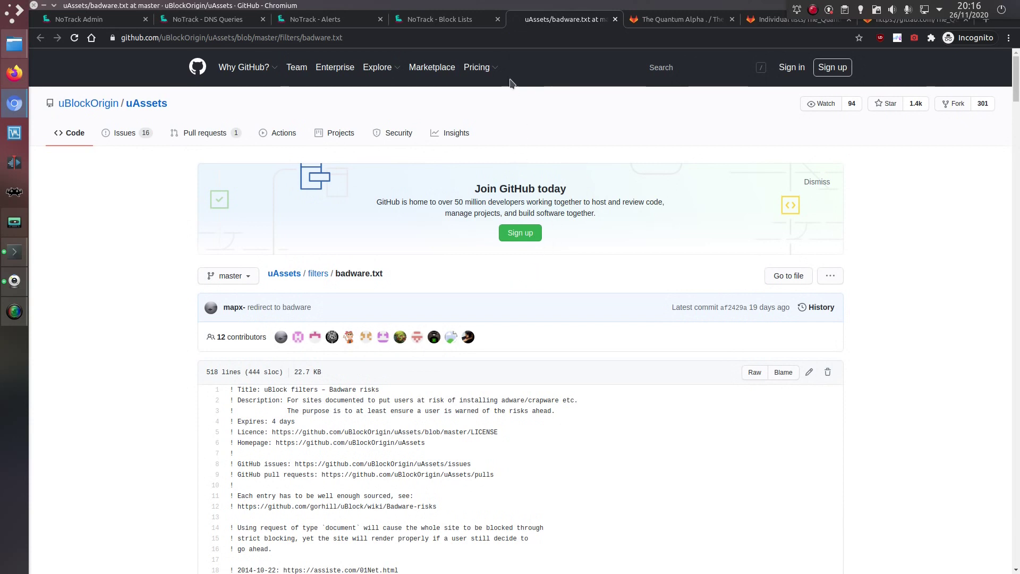
# Step: Browse the Crypto Coin and Social lists, highlight uBlockOrigin Annoyance List, then view its GitLab project
pyautogui.click(414, 21)
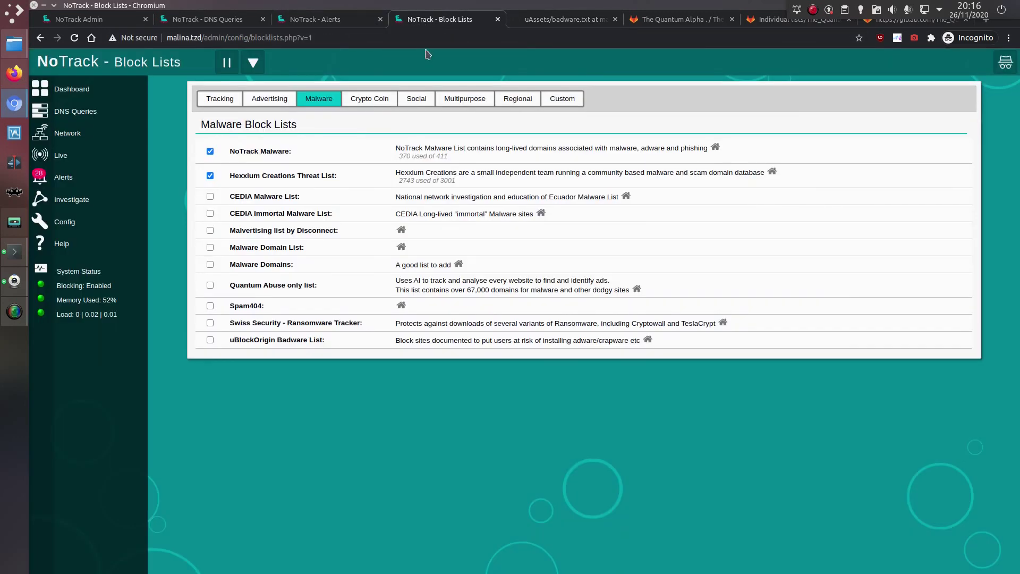
pyautogui.click(378, 105)
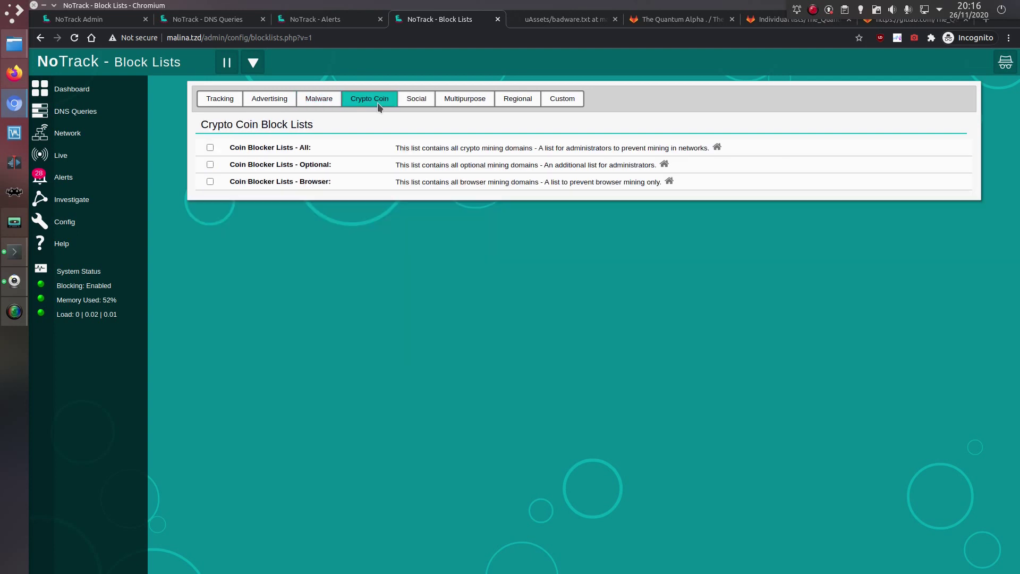
pyautogui.click(413, 102)
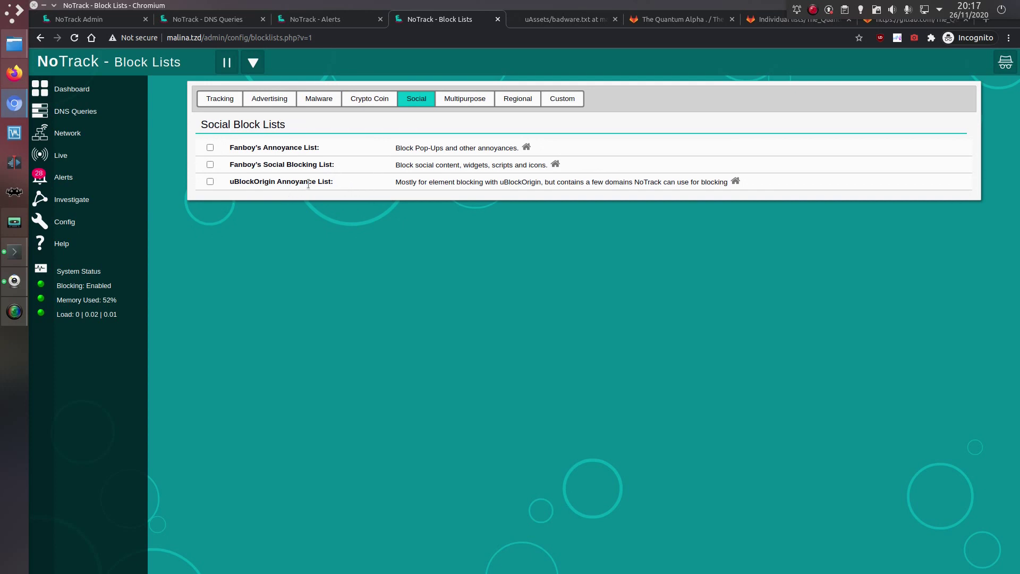
pyautogui.moveTo(341, 182); pyautogui.dragTo(226, 182)
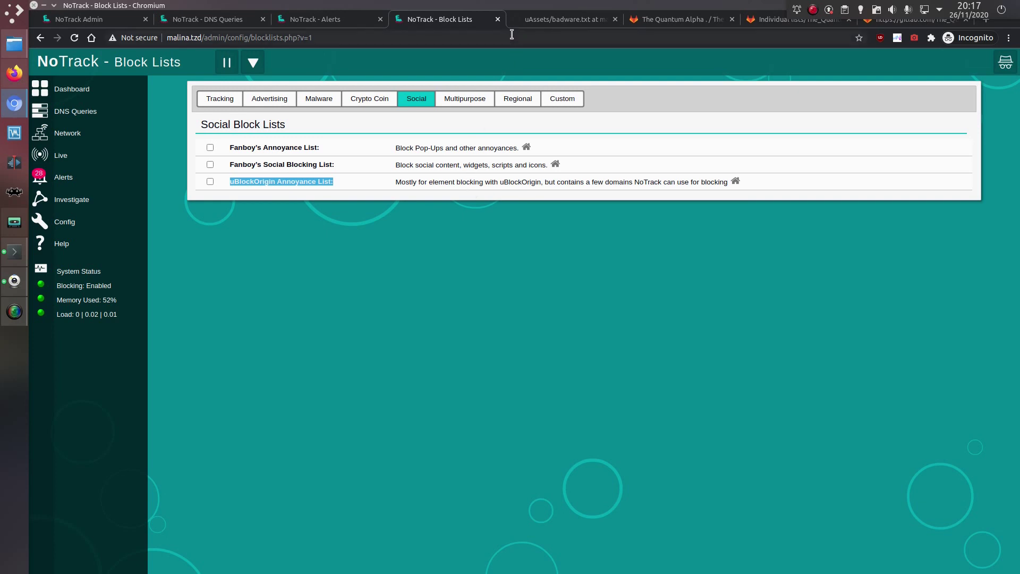
pyautogui.hotkey('ctrl', '9')
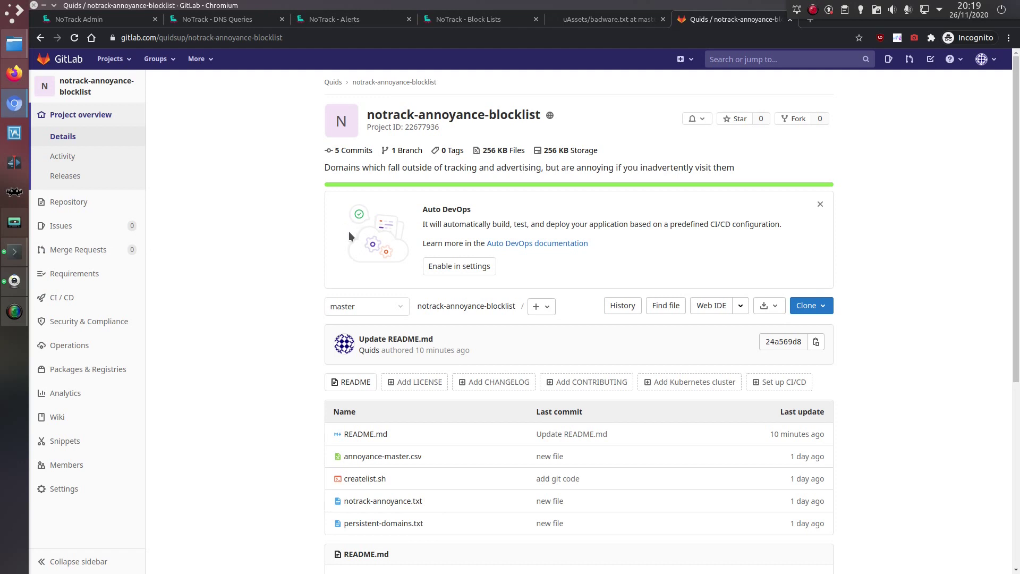
pyautogui.scroll(-4, 349, 232)
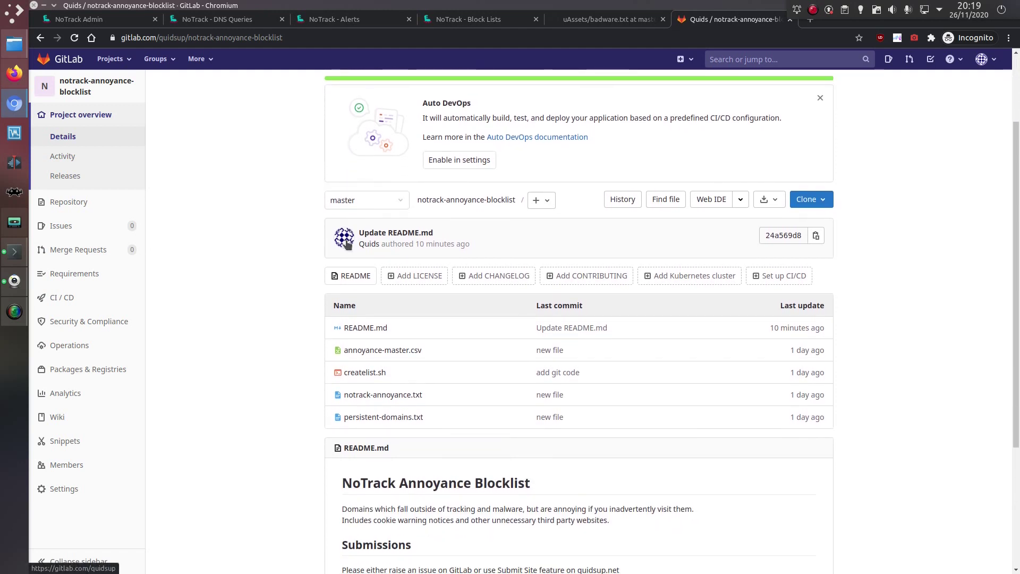
pyautogui.scroll(4, 346, 240)
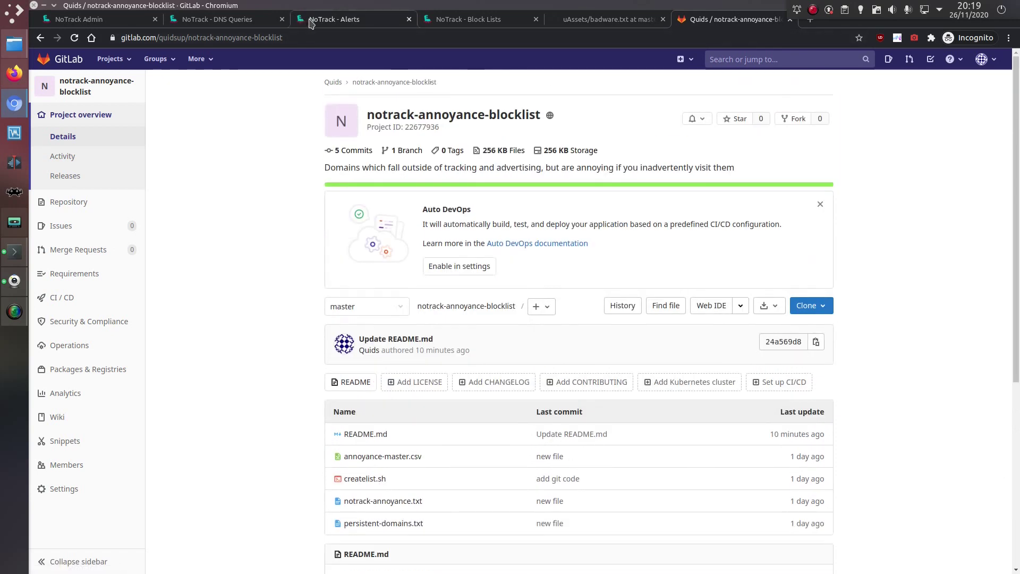